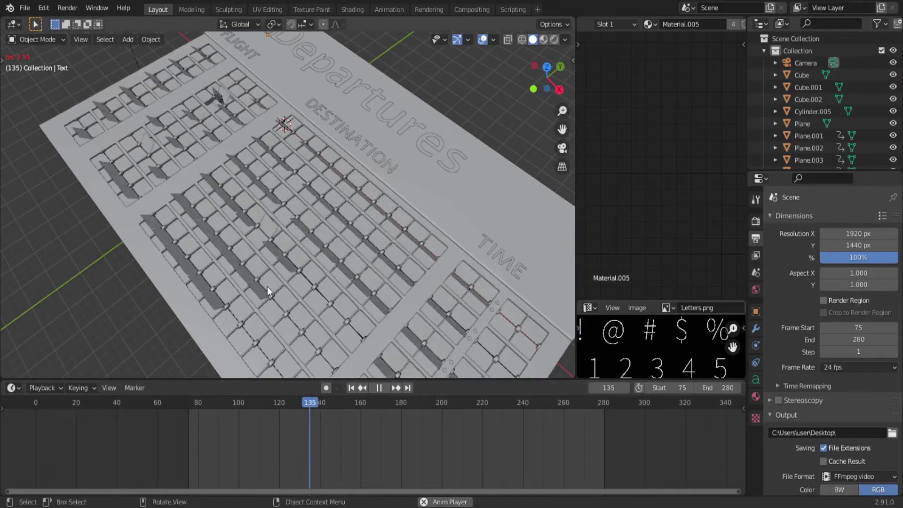
Step: Play the split-flap wheel animation to examine how the cards fall around the drum
middle_click_drag(198, 232, 351, 201)
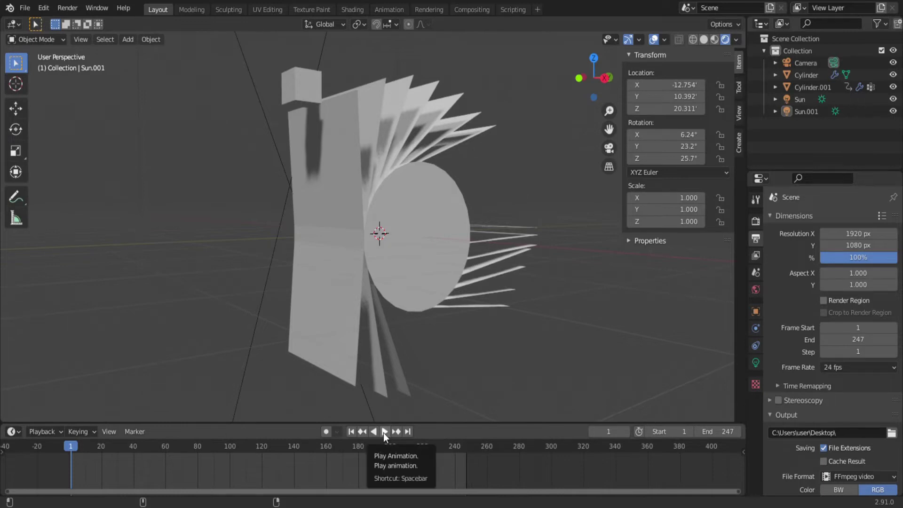
left_click(384, 431)
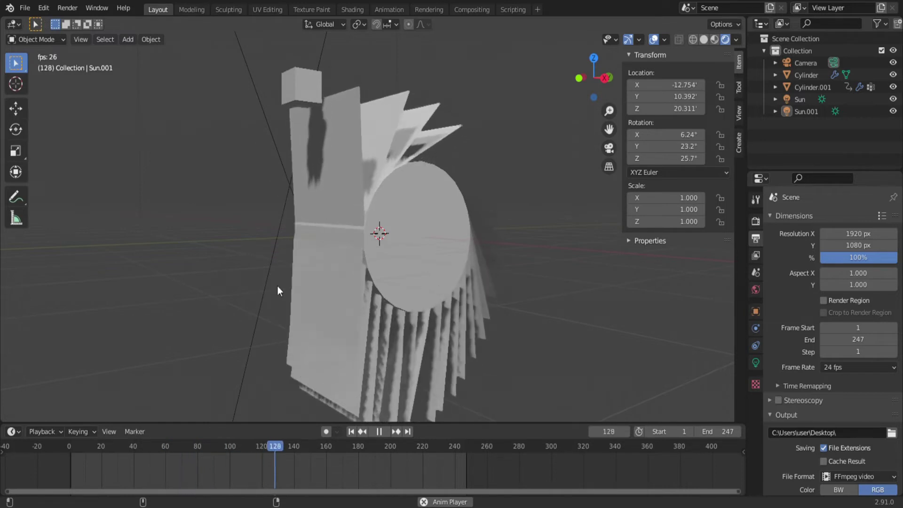
left_click(29, 13)
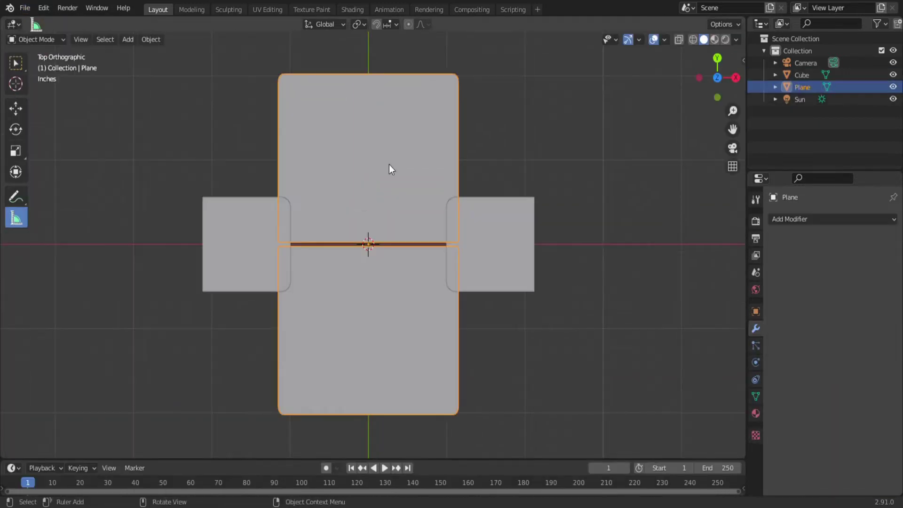
Step: Cut the side notches into the plane with a Boolean modifier targeting the cube, apply it, and delete the cube
left_click(832, 219)
left_click(696, 280)
left_click(877, 288)
left_click(517, 235)
left_click(864, 239)
left_click(834, 252)
left_click(484, 210)
key("Delete")
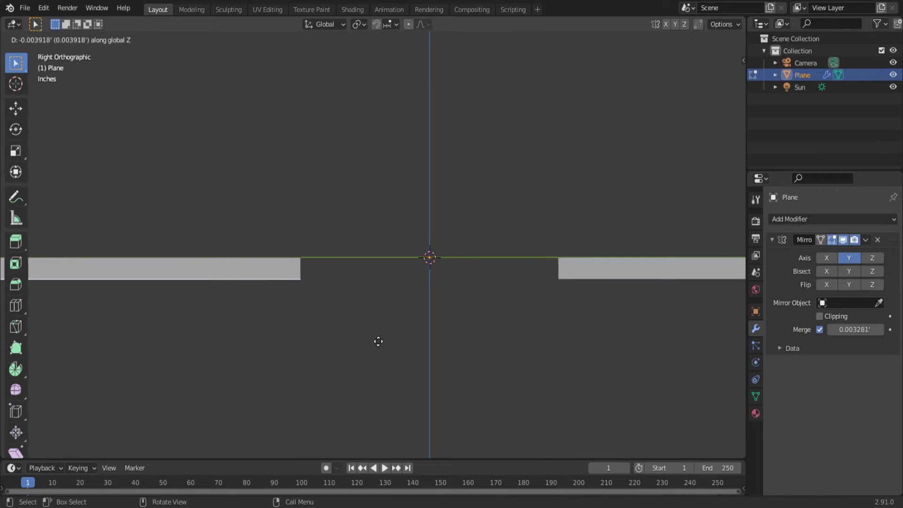
Step: Extrude the flap about 0.004' down along Z and repeat the flap pair's duplication downward to build a stack of 14 layers
left_click(381, 342)
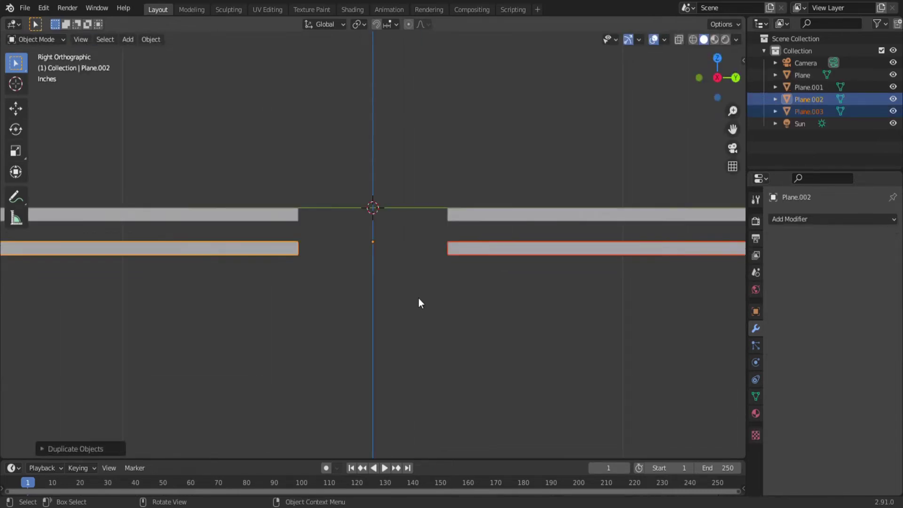
key("shift+r")
key("shift+r")
key("shift+r")
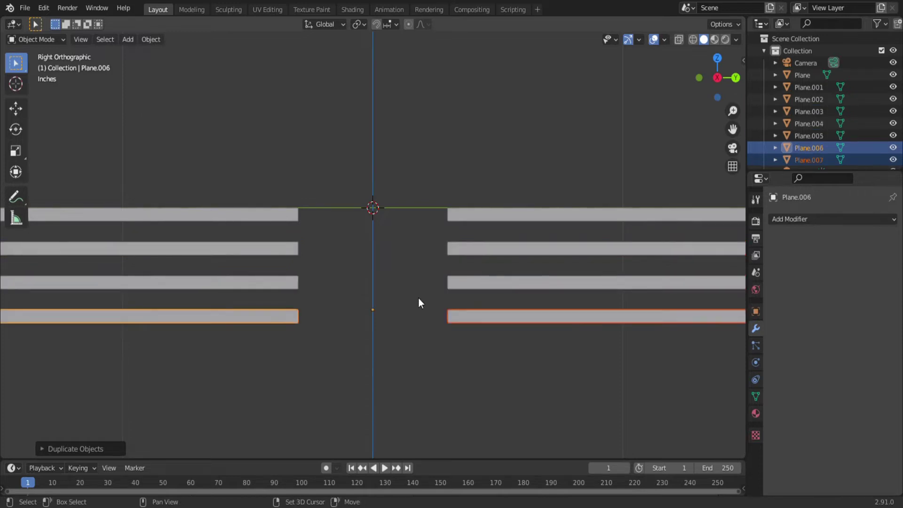
key("shift+r")
key("shift+r")
key("shift+r")
key("shift+r")
key("shift+r")
key("shift+r")
key("shift+r")
key("shift+r")
key("shift+r")
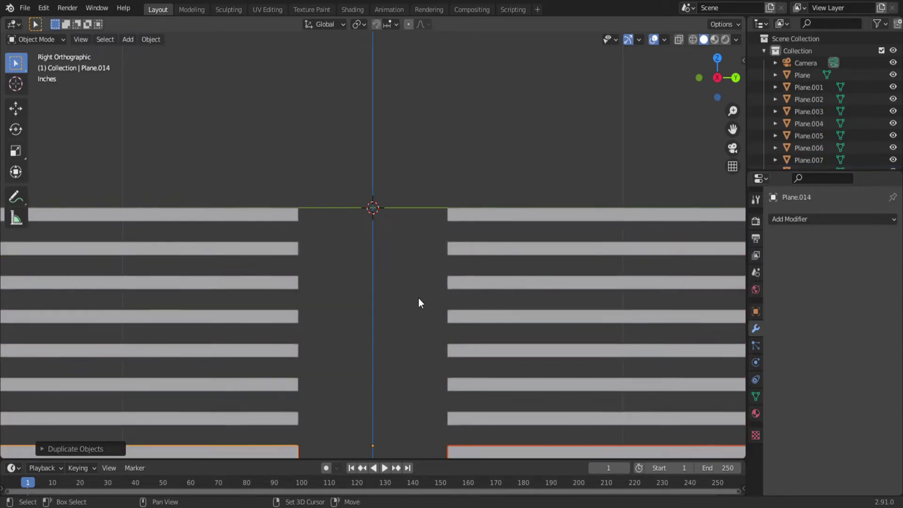
Step: Turn on auto keying and keyframe the flaps on both sides of the stack at frame 1
scroll(416, 297, "down", 5)
middle_click_drag(396, 343, 349, 177, "shift")
scroll(393, 282, "up", 1)
scroll(347, 175, "down", 6)
left_click(289, 163)
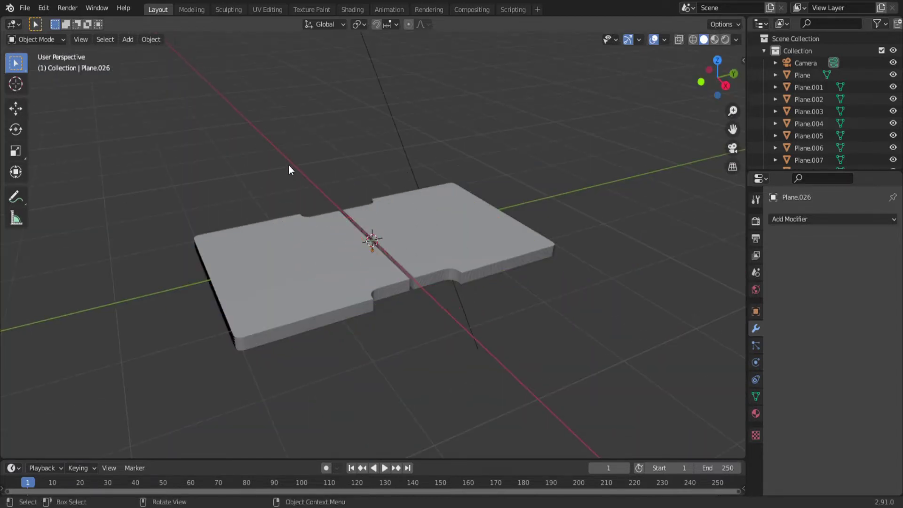
middle_click_drag(256, 184, 298, 251)
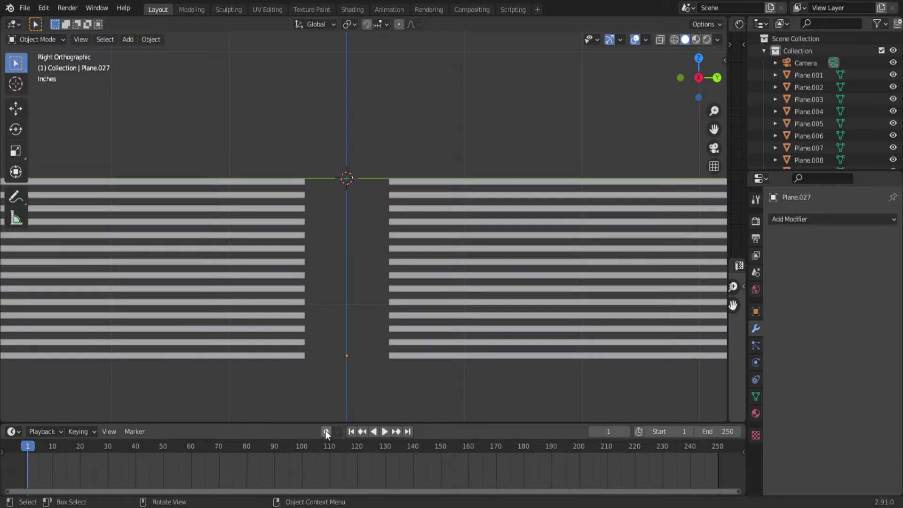
left_click(326, 430)
left_click_drag(325, 405, 293, 174)
key("i")
left_click(292, 294)
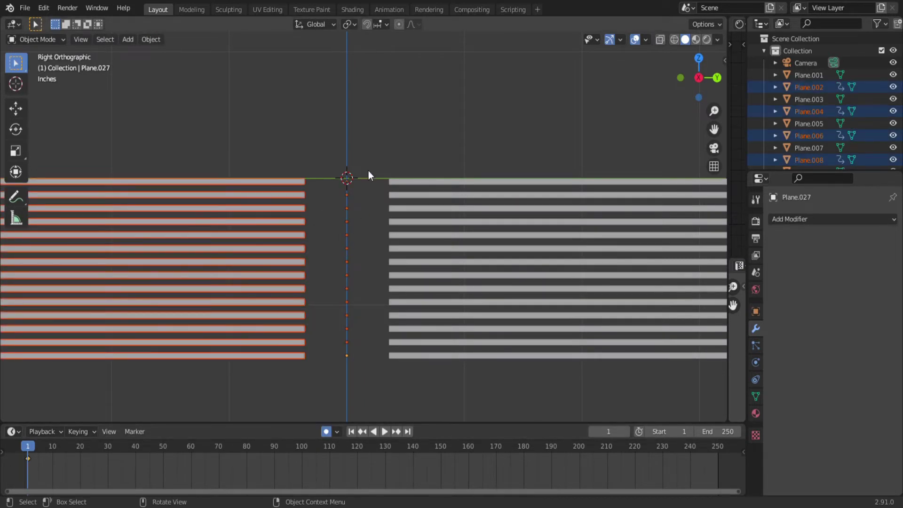
key("ctrl+i")
Step: At frame 4, move the −Y flaps down one layer along Z and rotate the top +Y flap 180° about X
left_click_drag(314, 149, 279, 368)
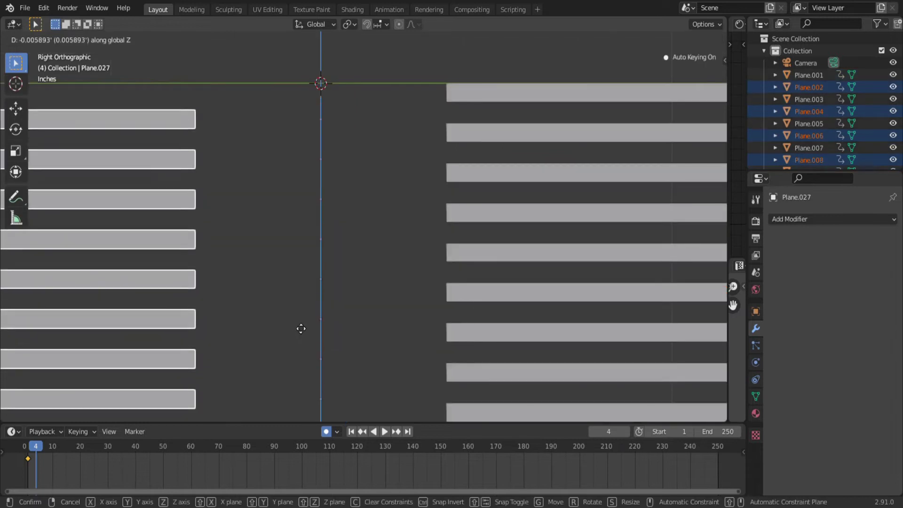
left_click(305, 342)
left_click_drag(427, 64, 484, 120)
type("r180")
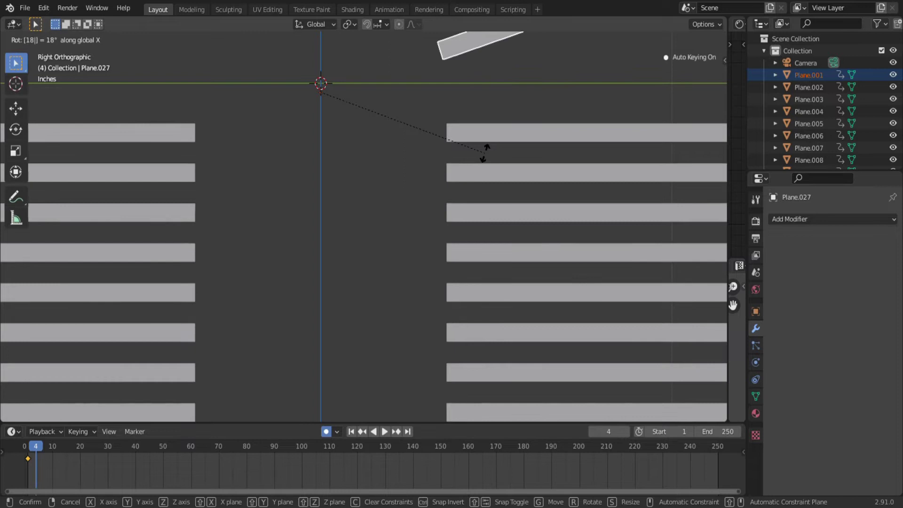
Step: Move the remaining +Y flaps up one layer along Z at frame 4
left_click_drag(386, 151, 436, 394)
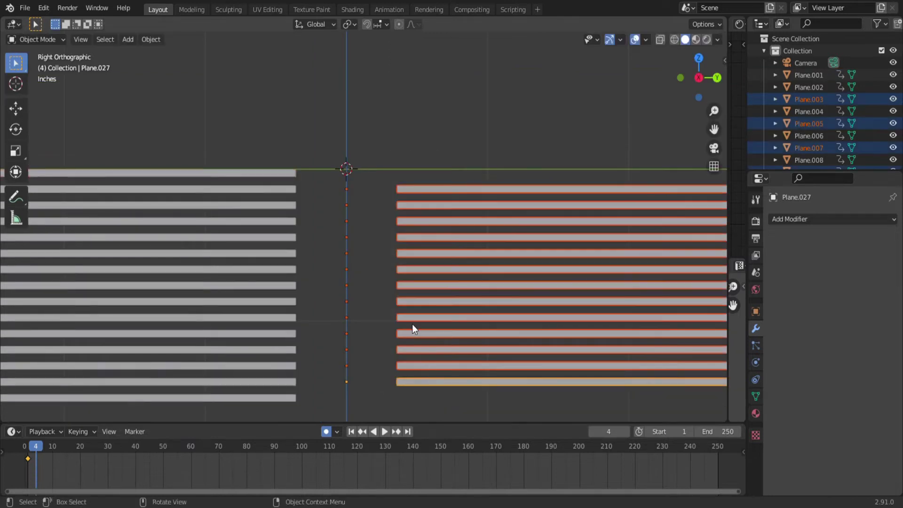
scroll(412, 324, "up", 5)
key("g")
key("z")
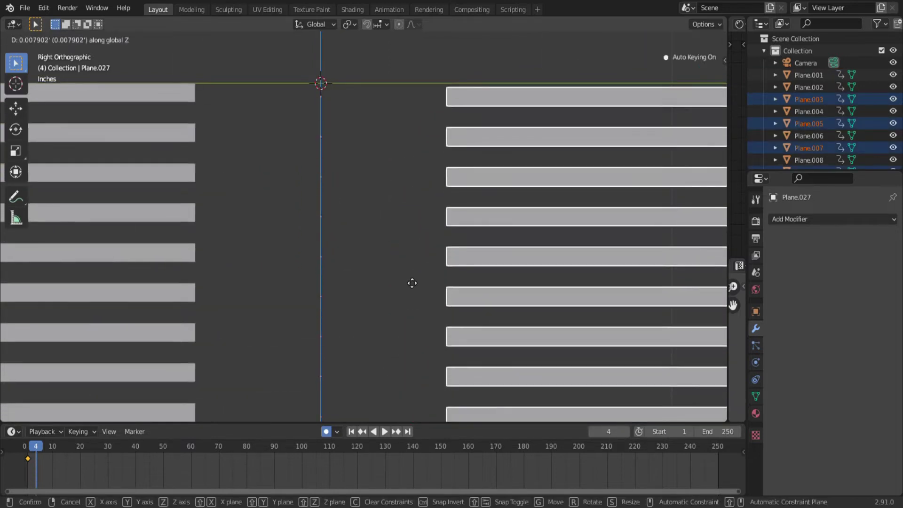
left_click(410, 282)
Step: Delete the lowest −Y flap's keyframe at frame 4 and rotate that flap 180° about X
scroll(411, 283, "down", 6)
left_click(300, 377)
key("x")
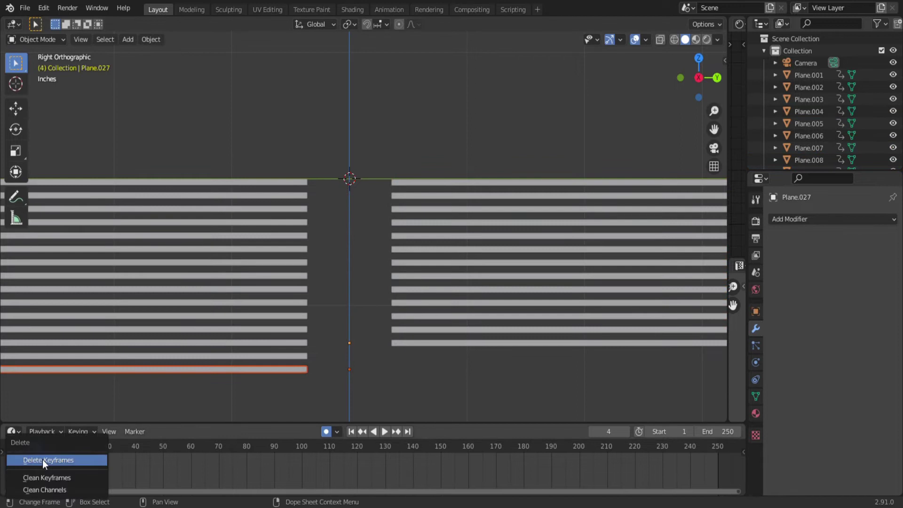
left_click(43, 459)
type("rx180")
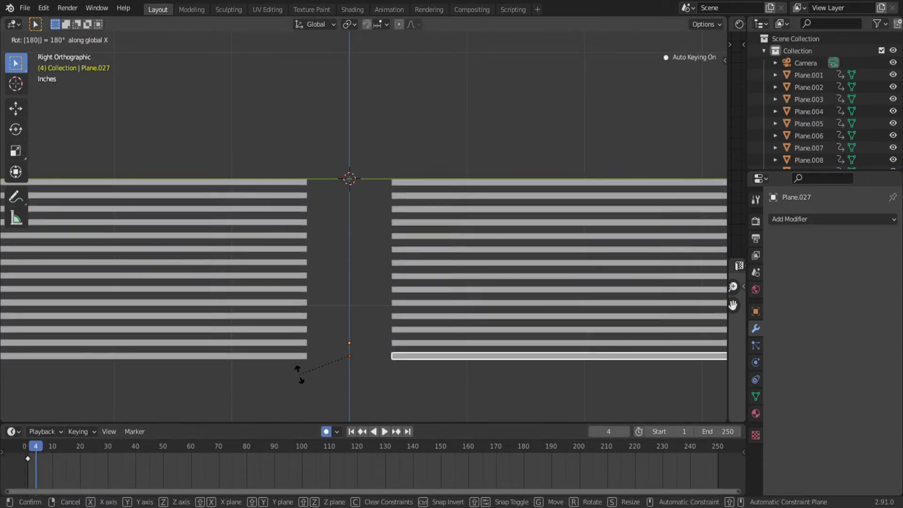
key("Return")
Step: Check the flip over frames 1 to 4 and, at frame 7, move all −Y flaps 0.009' down along Z
key("shift+Left")
middle_click_drag(299, 374, 321, 289)
key("Right")
key("Right")
key("Right")
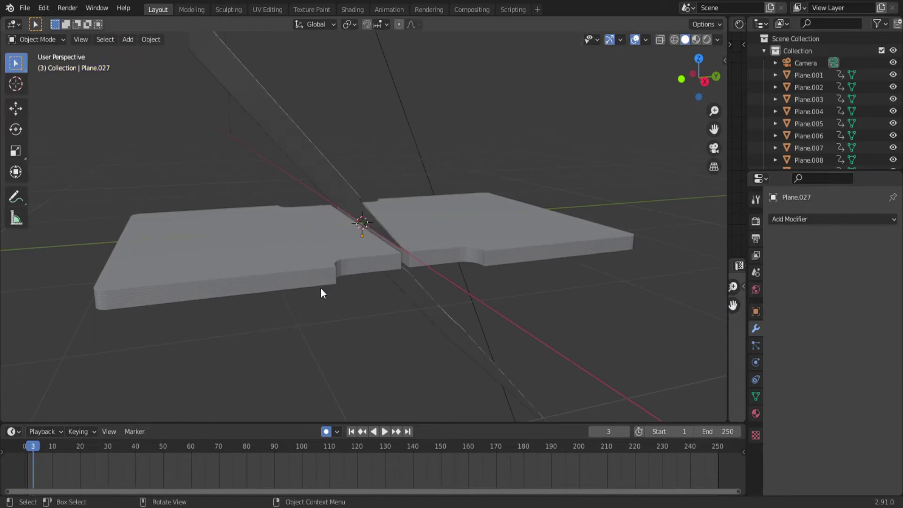
left_click(704, 81)
scroll(326, 177, "down", 4)
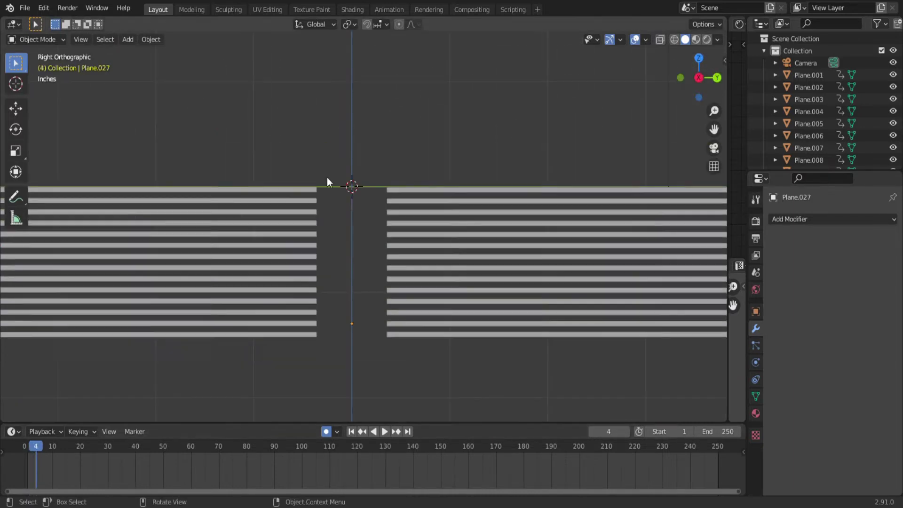
left_click_drag(326, 178, 282, 348)
key("Right")
key("Right")
key("Right")
scroll(328, 300, "up", 6)
middle_click_drag(328, 300, 334, 296, "shift")
key("g")
key("z")
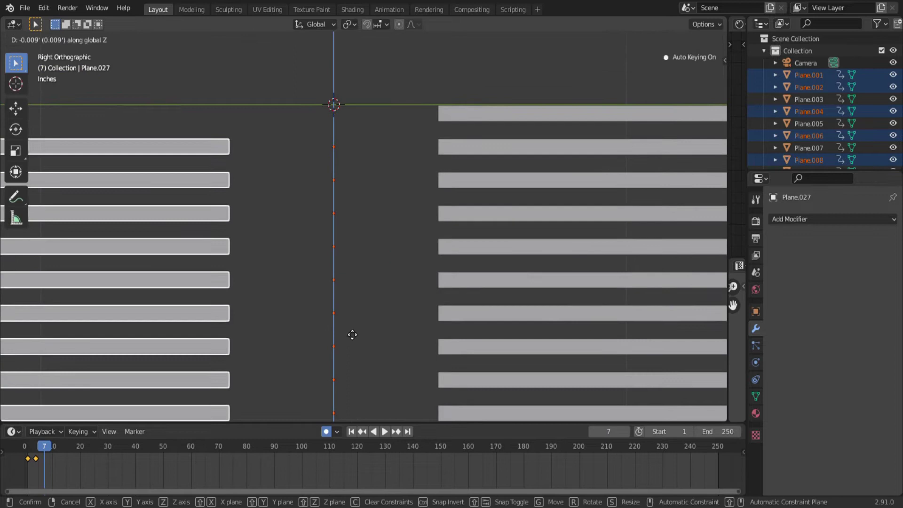
left_click(353, 334)
Step: Rotate the top +Y flap 180° about X at frame 7
left_click(462, 112)
key("r")
key("1")
key("8")
key("0")
key("Return")
Step: Move the remaining +Y flaps up one layer along Z at frame 7
scroll(423, 197, "down", 5)
left_click_drag(396, 173, 386, 362)
scroll(385, 357, "up", 5)
key("g")
key("z")
left_click(380, 317)
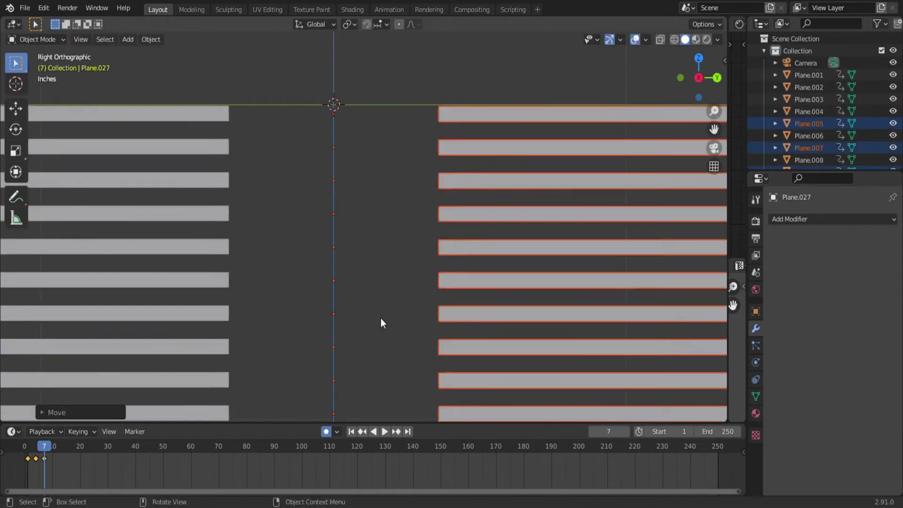
Step: Delete the frame 7 keyframe of the lowest −Y flap
scroll(380, 318, "down", 4)
left_click_drag(282, 408, 332, 386)
key("x")
left_click(47, 458)
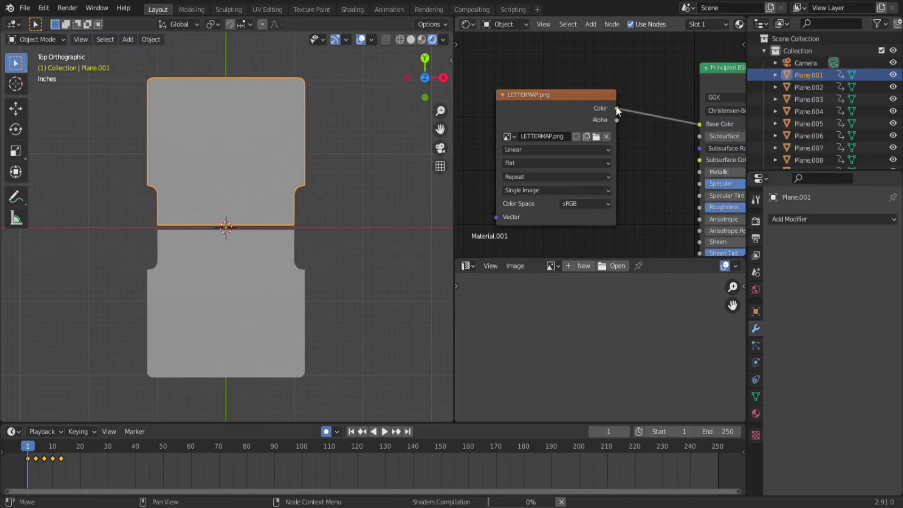
Step: UV-map the front faces of both visible flaps together with Project from View for the LETTERMAP.png texture
scroll(616, 106, "down", 2)
scroll(629, 141, "down", 1)
middle_click_drag(628, 141, 581, 100)
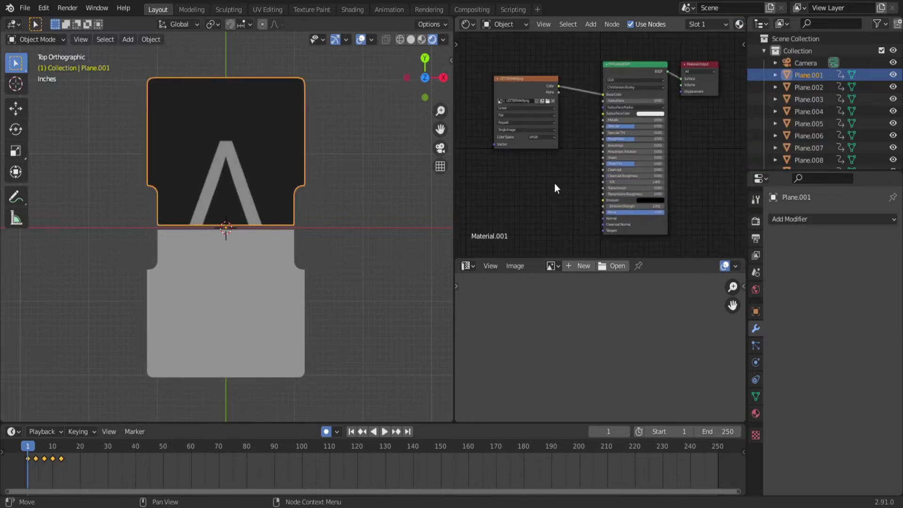
left_click(218, 264, "shift")
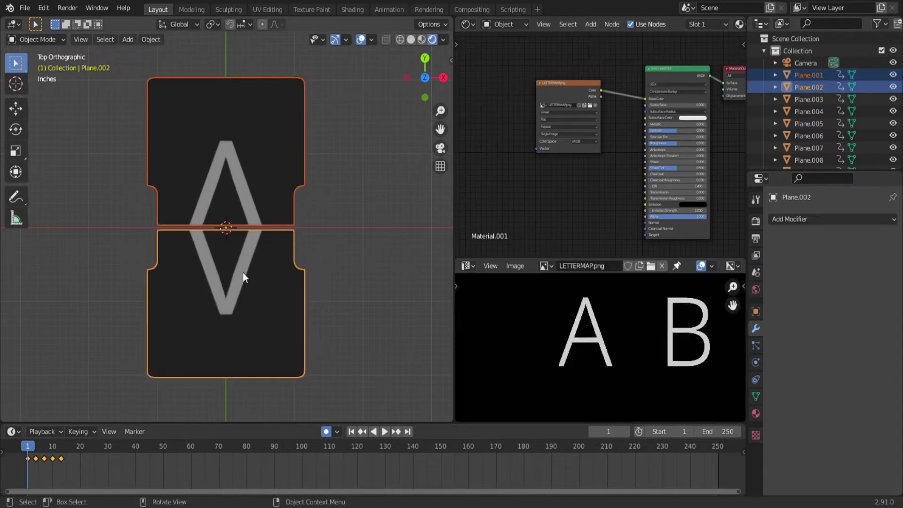
key("Tab")
left_click(245, 177)
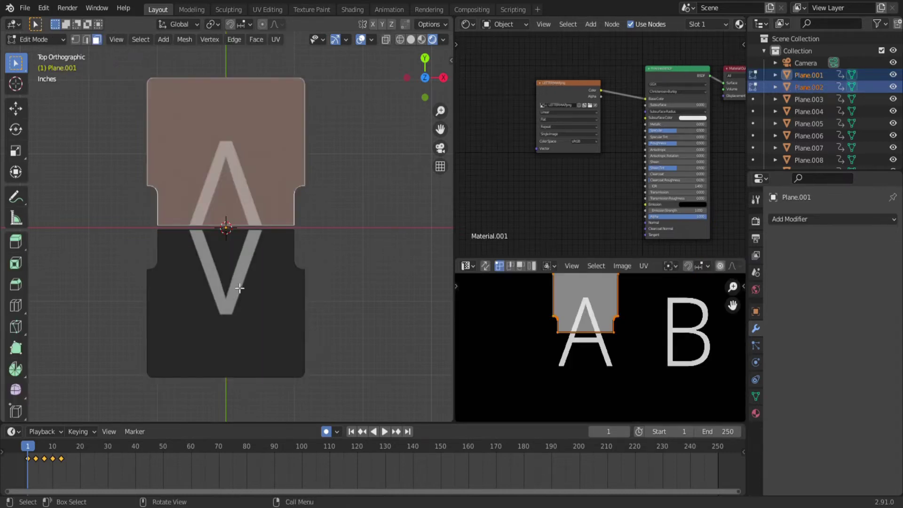
left_click(240, 293, "shift")
key("u")
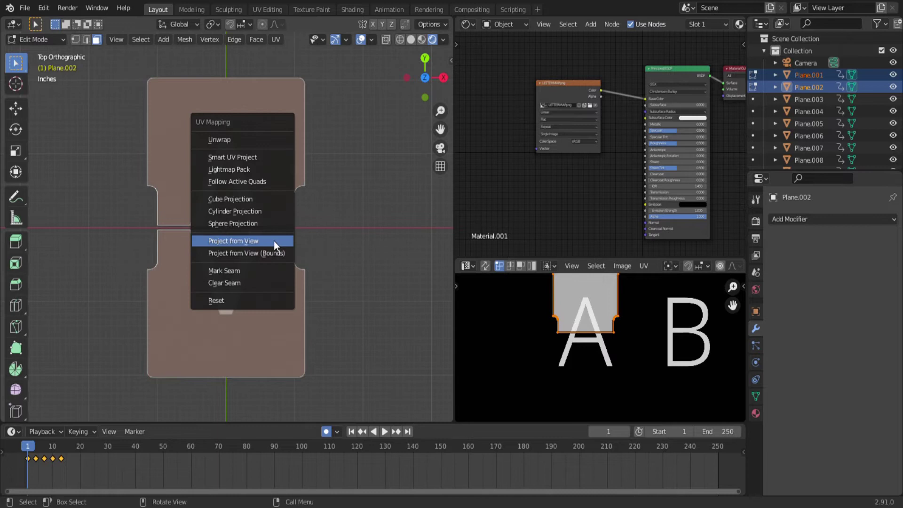
left_click(273, 240)
Step: Scale and move the projected UVs so the flap pair frames the letter A of the letter map
key("g")
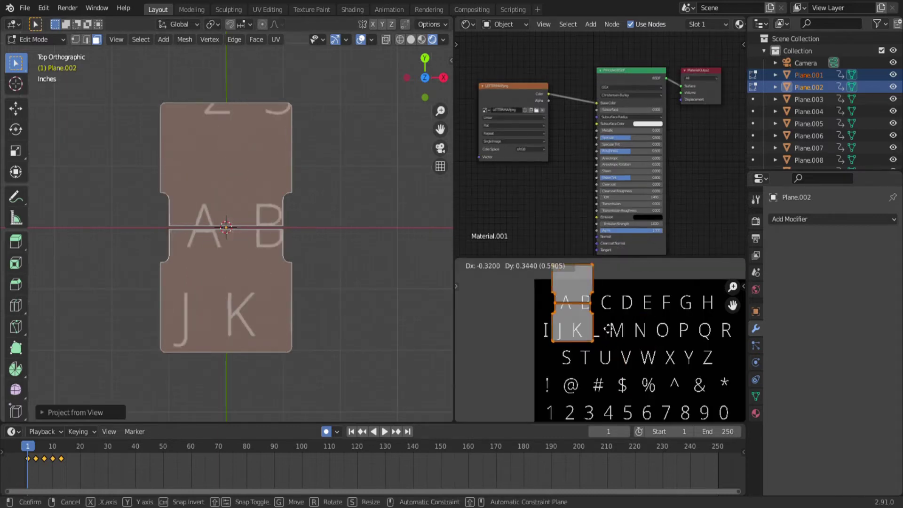
left_click(605, 327)
key("s")
left_click(574, 309)
scroll(573, 309, "up", 7)
middle_click_drag(574, 309, 616, 275, "shift")
scroll(643, 381, "up", 2)
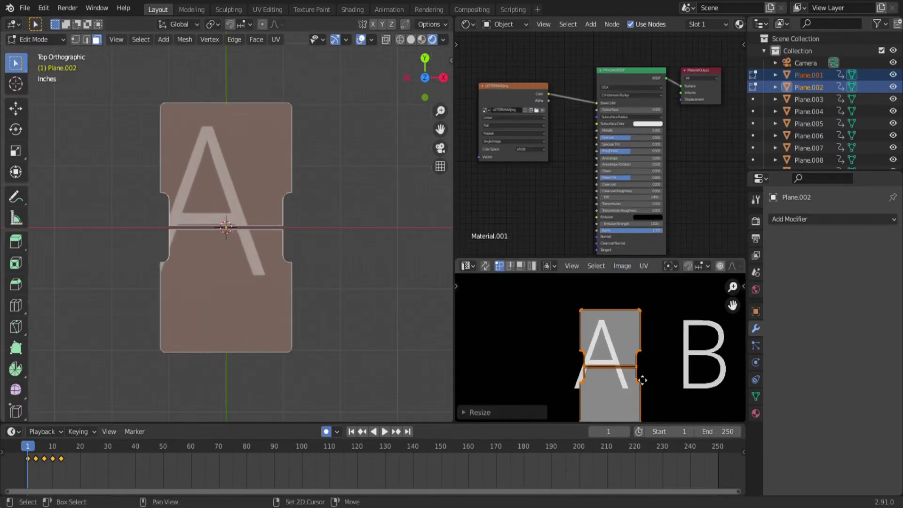
key("g")
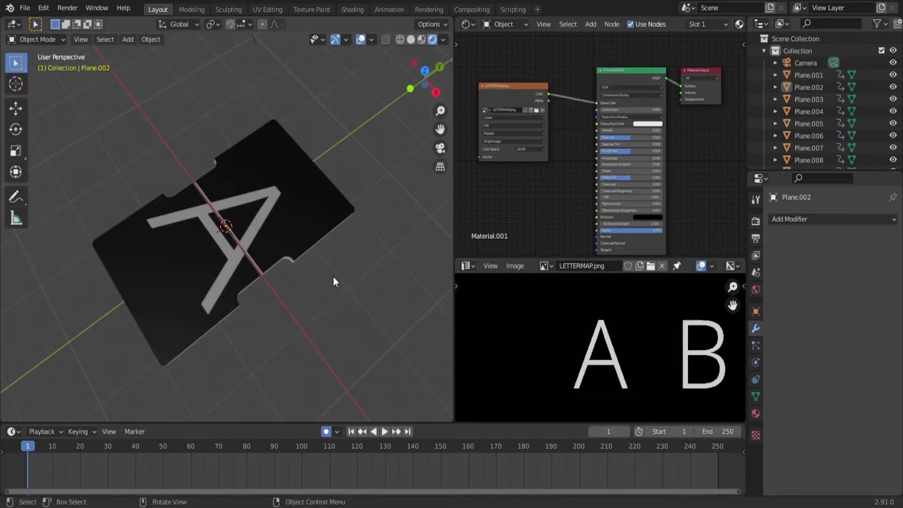
Step: Project the front faces of the flap pair showing at frame 4 from the top view
key("Right")
key("Right")
key("Right")
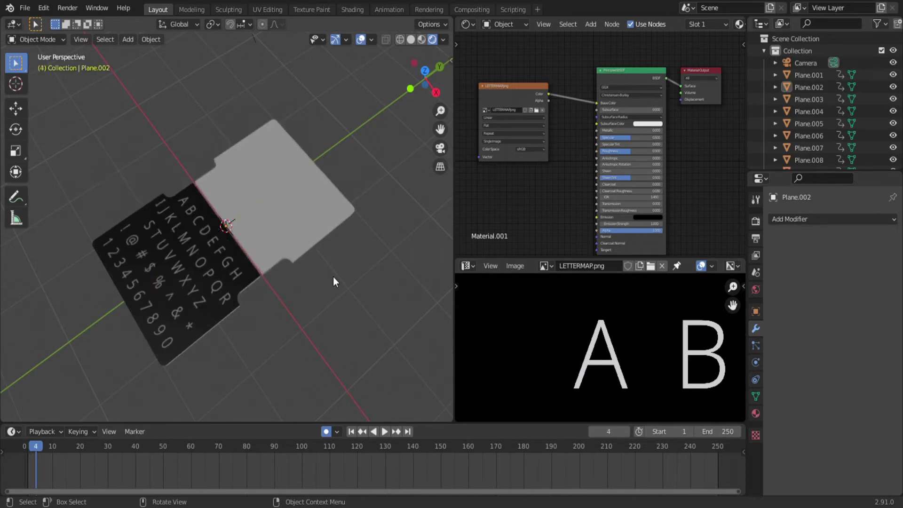
left_click(297, 226)
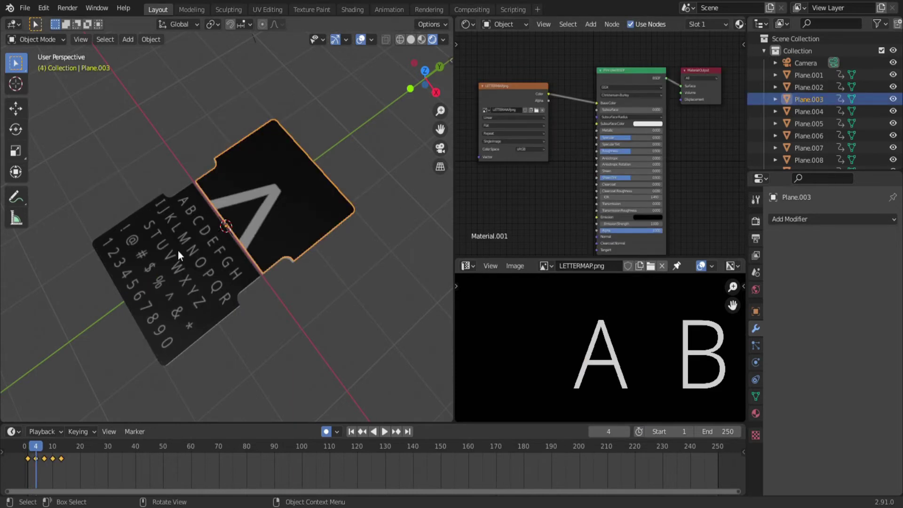
key("KP_7")
key("Tab")
key("u")
left_click(233, 284)
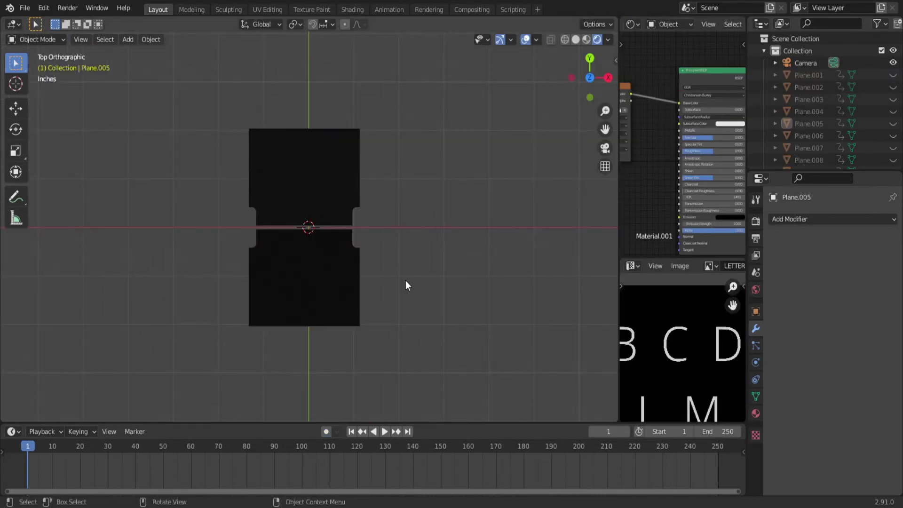
Step: Play the letter flip animation in the top view
key("space")
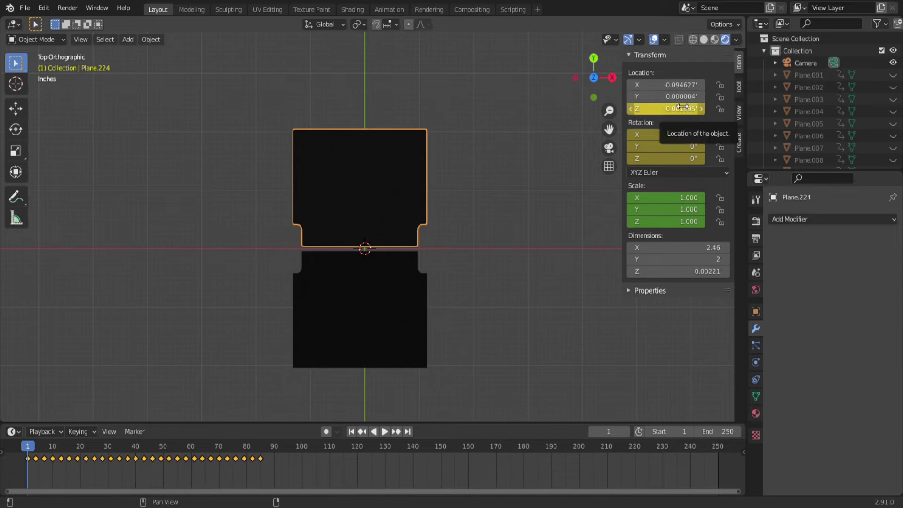
Step: Duplicate the flap pair about 2.5' along X and repeat the duplication to form a row of six
left_click(393, 270, "shift")
scroll(393, 270, "up", 1)
middle_click_drag(546, 273, 334, 275, "shift")
key("shift+d")
key("x")
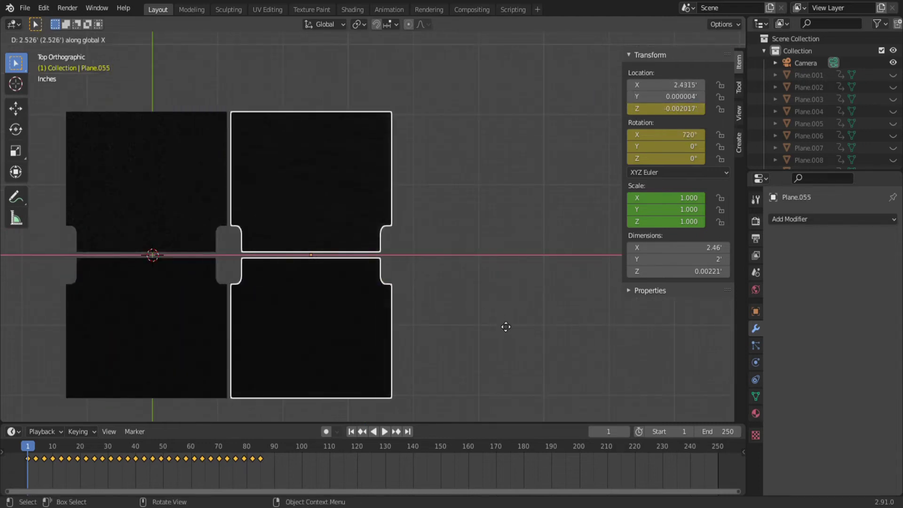
left_click(501, 325)
key("shift+r")
key("shift+r")
key("shift+r")
key("shift+r")
Step: Move the whole row of six flap pairs along X to center it on the origin
scroll(500, 323, "down", 6)
left_click_drag(570, 165, 301, 320)
key("g")
key("x")
left_click(291, 305)
scroll(369, 294, "up", 2)
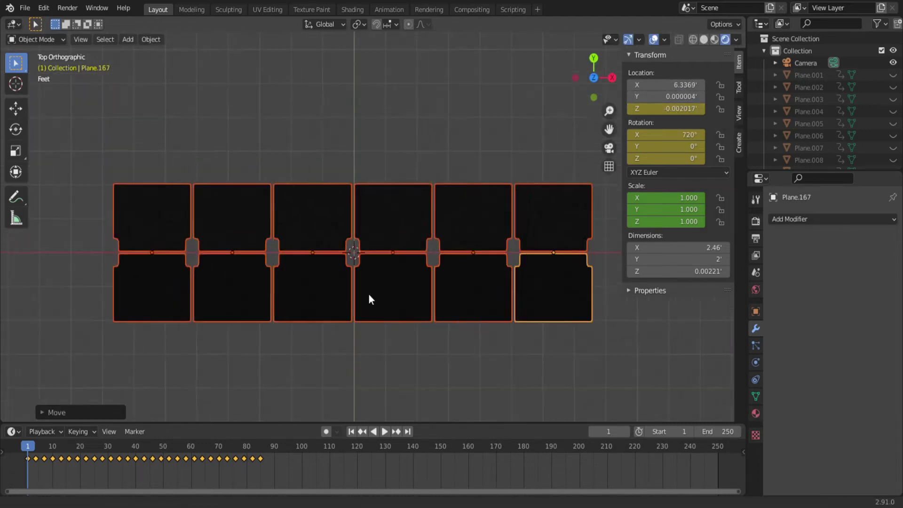
scroll(369, 294, "up", 6)
key("g")
key("x")
left_click(421, 295)
Step: Hold the letter L on the first flap pair from frame 37 to 130, shifting its remaining keyframes past frame 130
scroll(386, 301, "down", 5)
left_click_drag(276, 111, 320, 372)
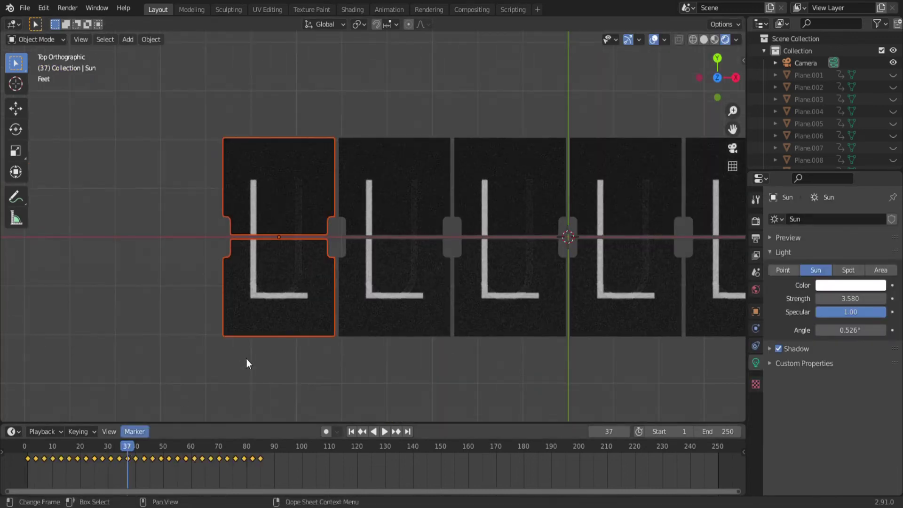
left_click_drag(127, 459, 147, 465)
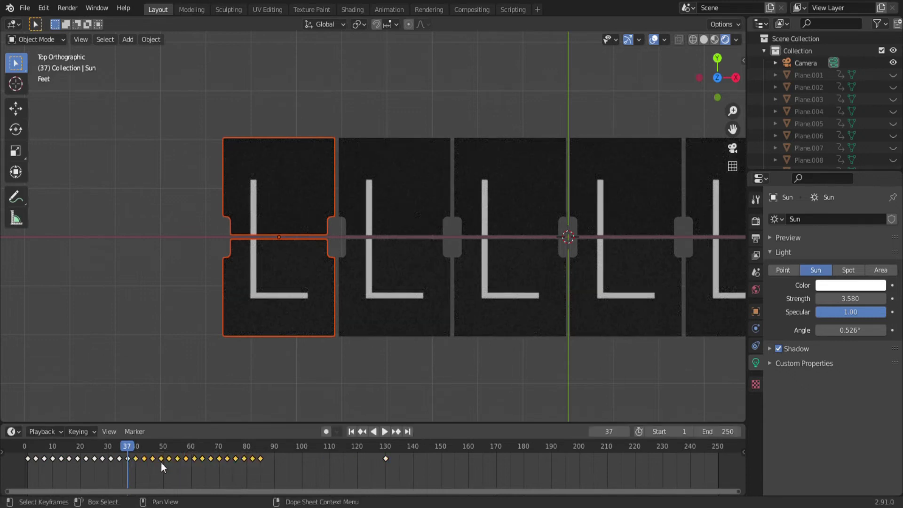
key("g")
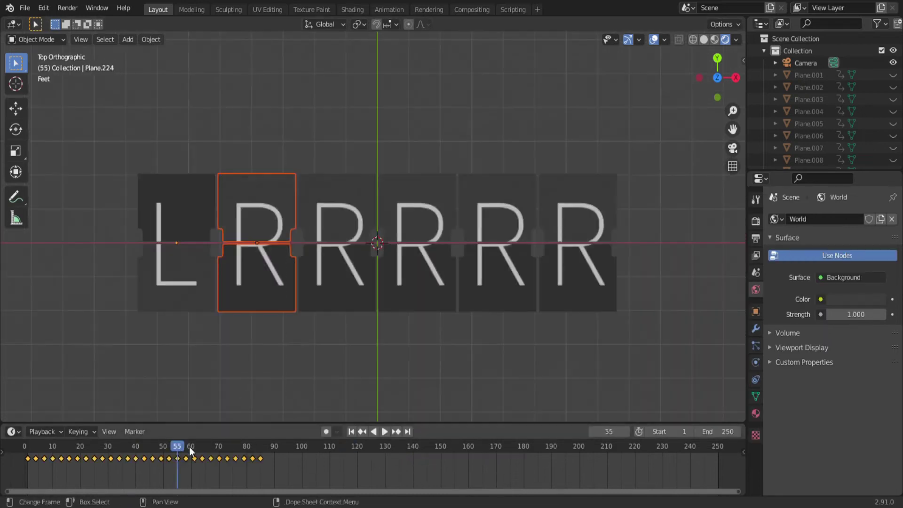
Step: Hold the letter O on the second flap pair until frame 130 by shifting its remaining keyframes past that frame
left_click_drag(189, 447, 264, 469)
scroll(516, 476, "up", 5)
key("g")
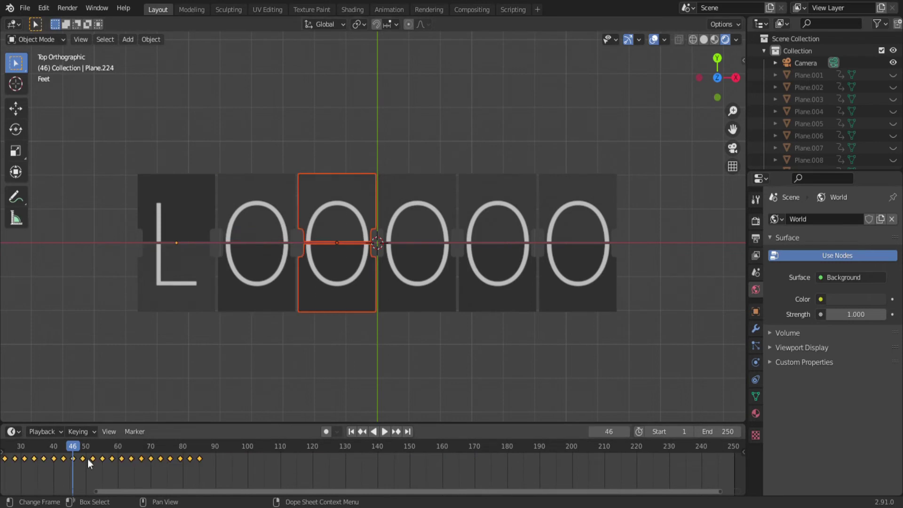
Step: Find the letter N on the third flap pair at frame 43 and hold it to frame 130, moving the following keyframes beyond
key("Down")
key("Down")
key("Down")
key("Up")
key("Up")
key("g")
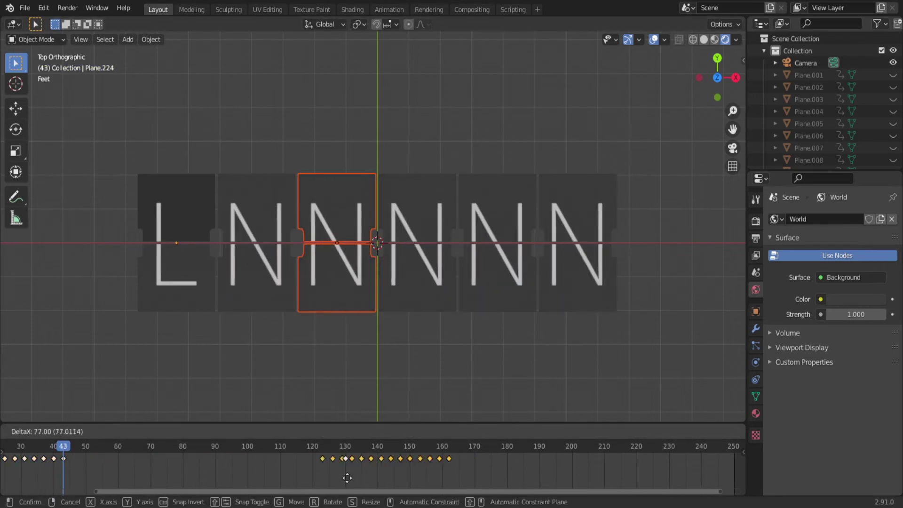
left_click(347, 475)
Step: Hold the letter D on the fourth flap pair by duplicating its keyframe to frame 130 and moving the following keyframes after it
left_click(417, 243)
left_click(25, 446)
key("shift+d")
left_click(349, 470)
key("g")
left_click_drag(233, 473, 116, 448)
left_click(388, 471)
Step: Duplicate the fifth flap pair's letter O keyframe to frame 130 and place its following keyframes after the copy
left_click(497, 263)
left_click(116, 458)
key("shift+d")
left_click(356, 485)
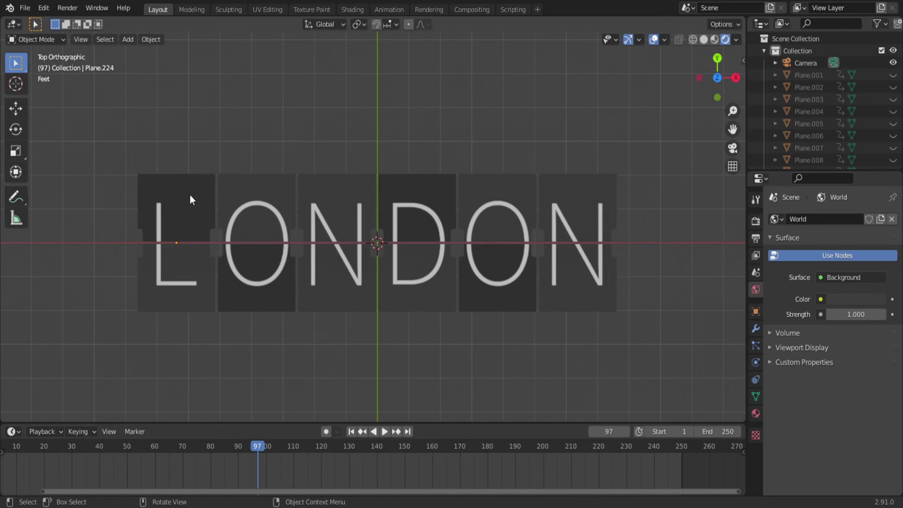
Step: Hold the letter Z on the first flap pair from frame 172 to 260, moving its last two keyframes past the copy
left_click_drag(165, 142, 185, 323)
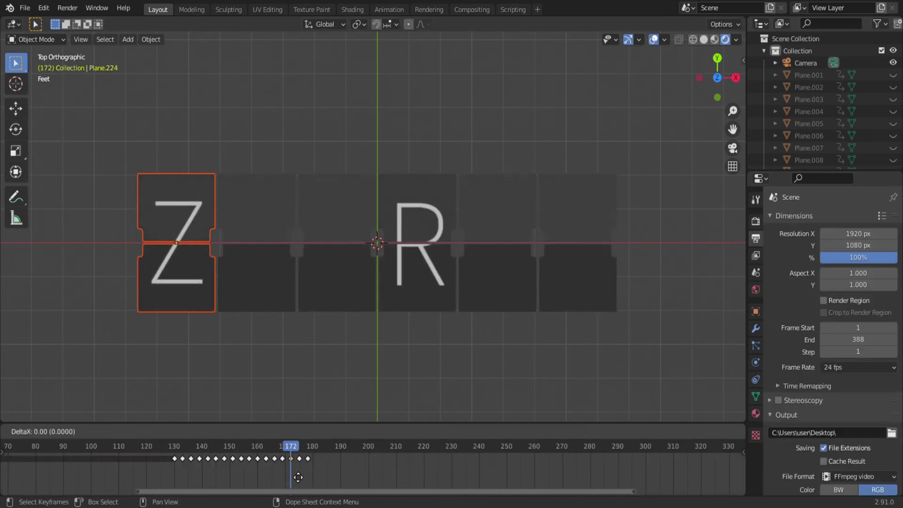
left_click(544, 482)
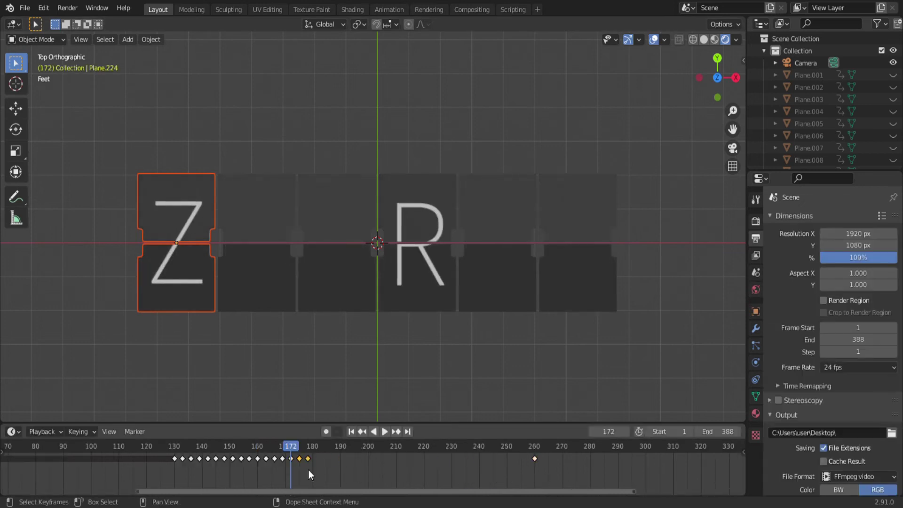
key("g")
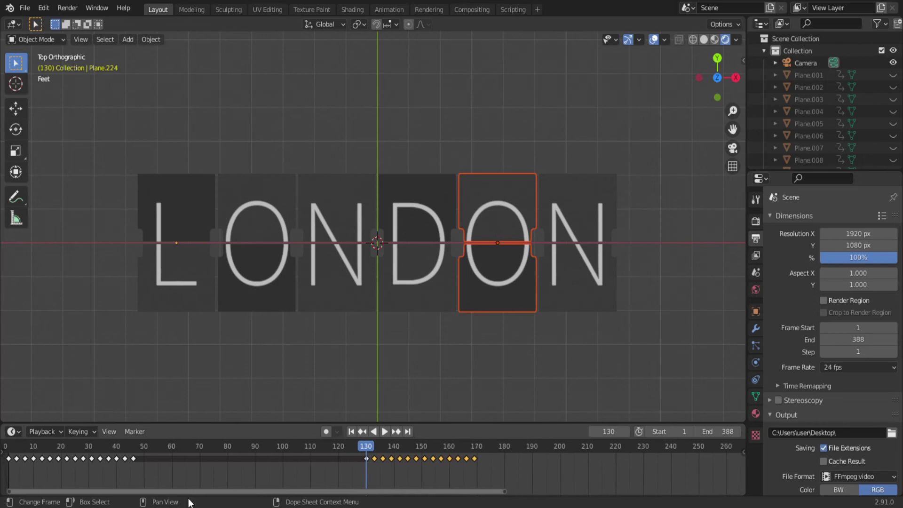
Step: Append a copy of the fifth flap pair's opening keyframes after frame 169, and hold its letter C from frame 178 to 260
scroll(346, 474, "left", 2, "ctrl")
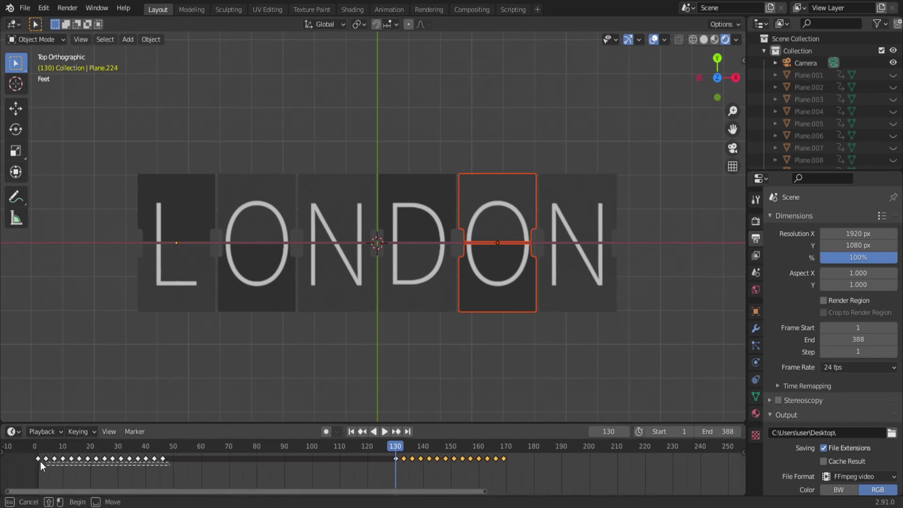
left_click_drag(27, 460, 28, 461)
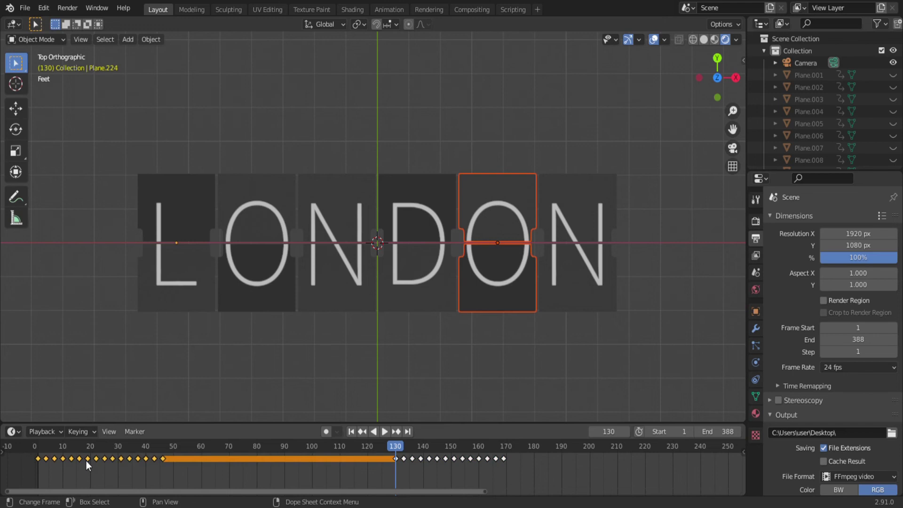
key("g")
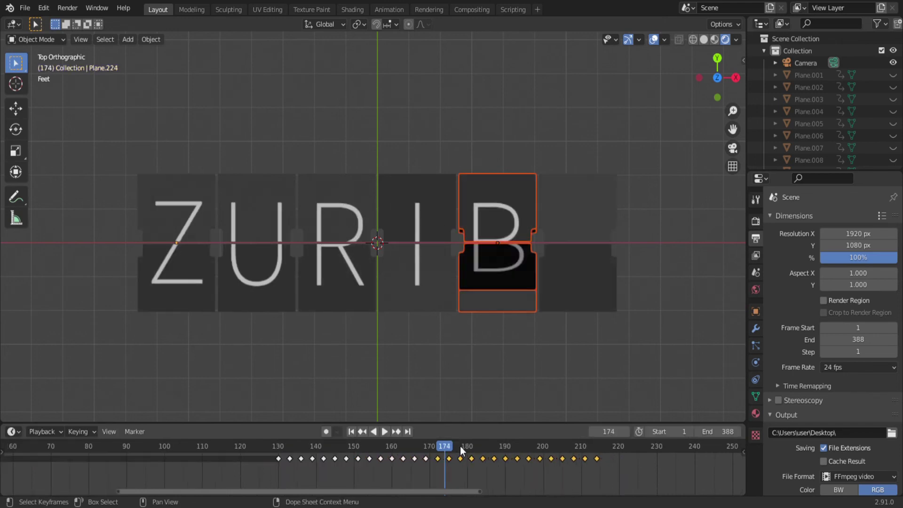
left_click(459, 447)
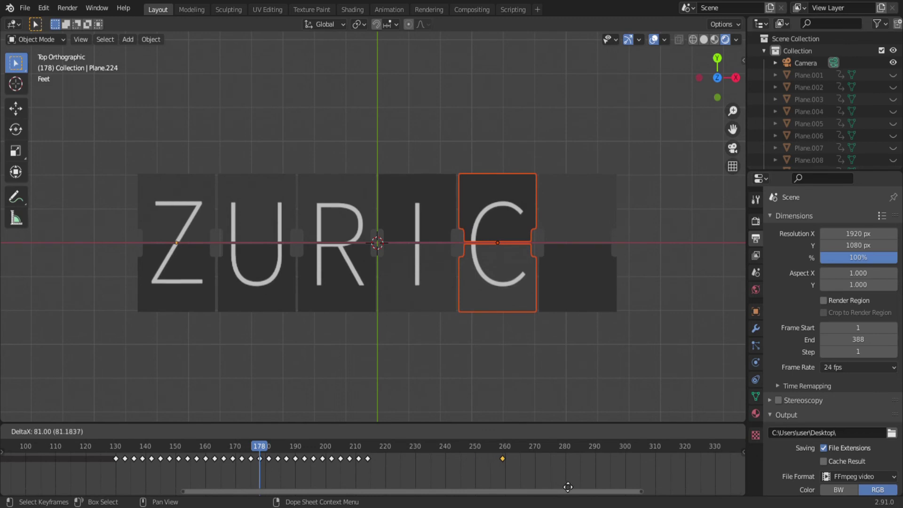
left_click(540, 489)
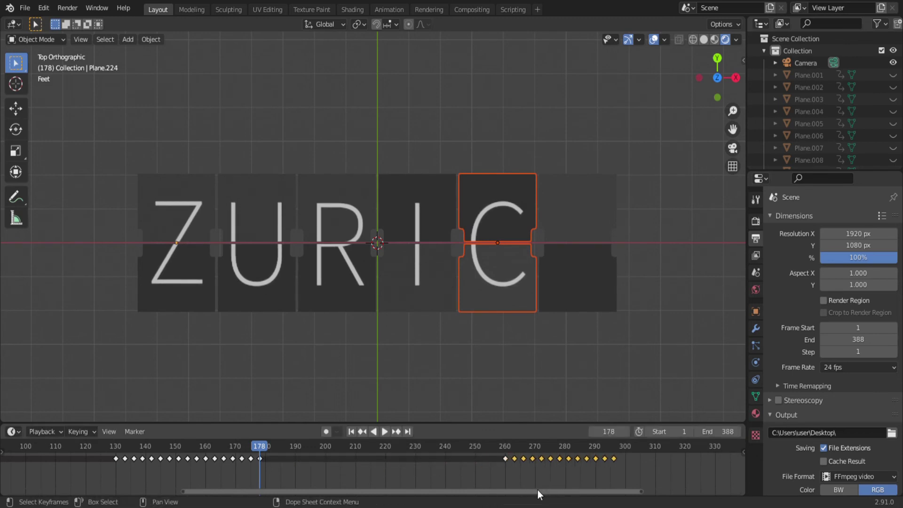
Step: Deselect the flaps, return to the first frame and play the whole board animation
left_click(493, 326)
key("shift+Left")
key("space")
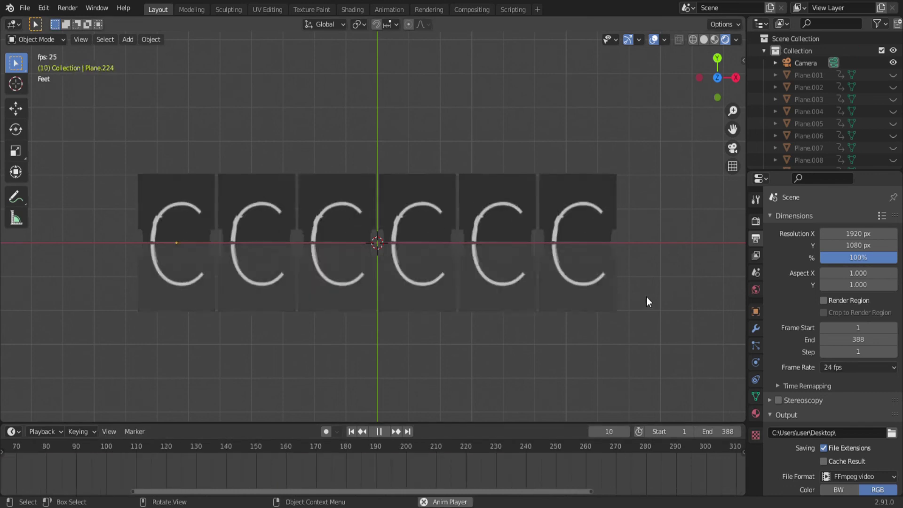